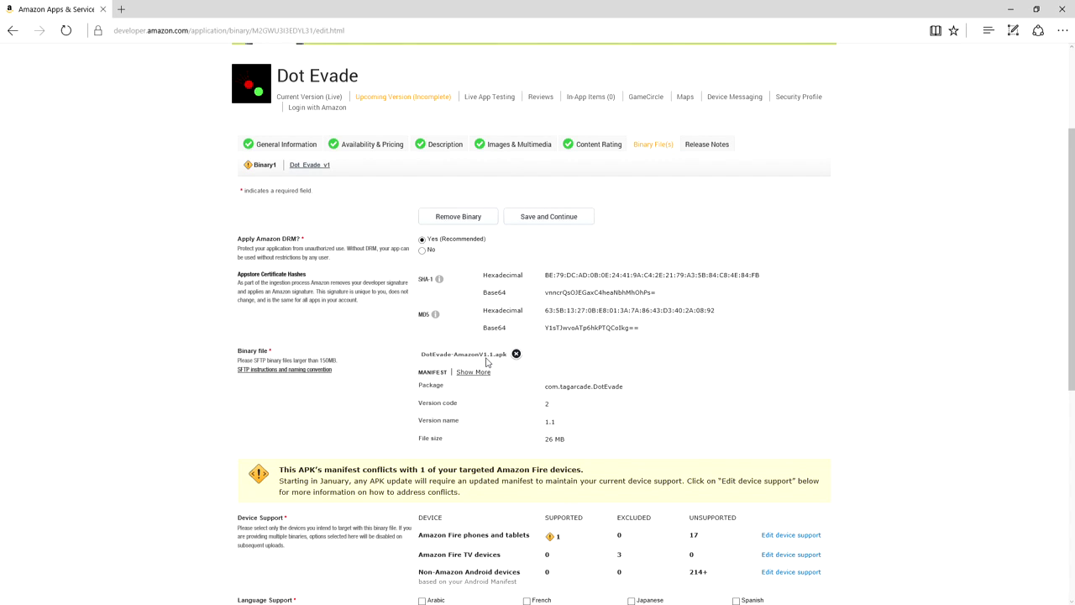
Check which Amazon Fire phones and tablets Binary1 supports and why the other devices are unsupported.
{"action": "scroll", "coordinate": [492, 480], "scroll_direction": "down", "scroll_amount": 1}
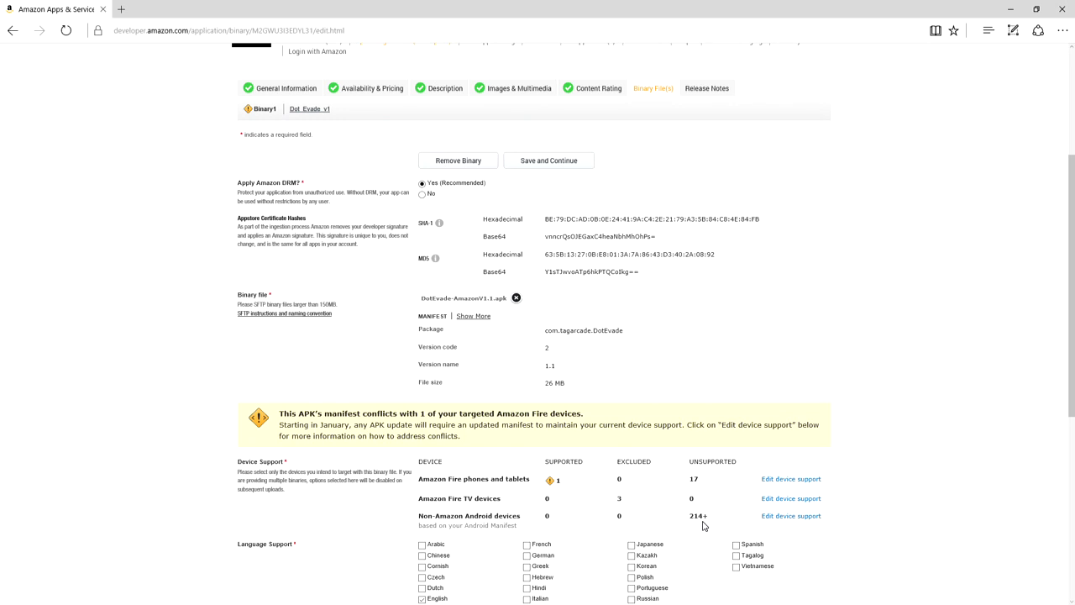
{"action": "left_click", "coordinate": [767, 481]}
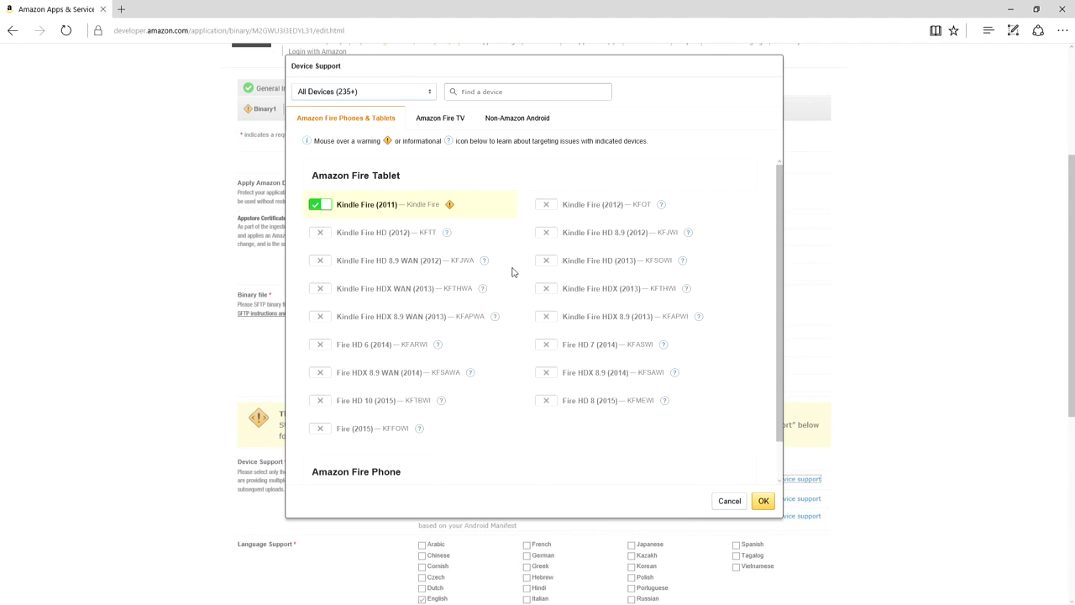
{"action": "mouse_move", "coordinate": [447, 240]}
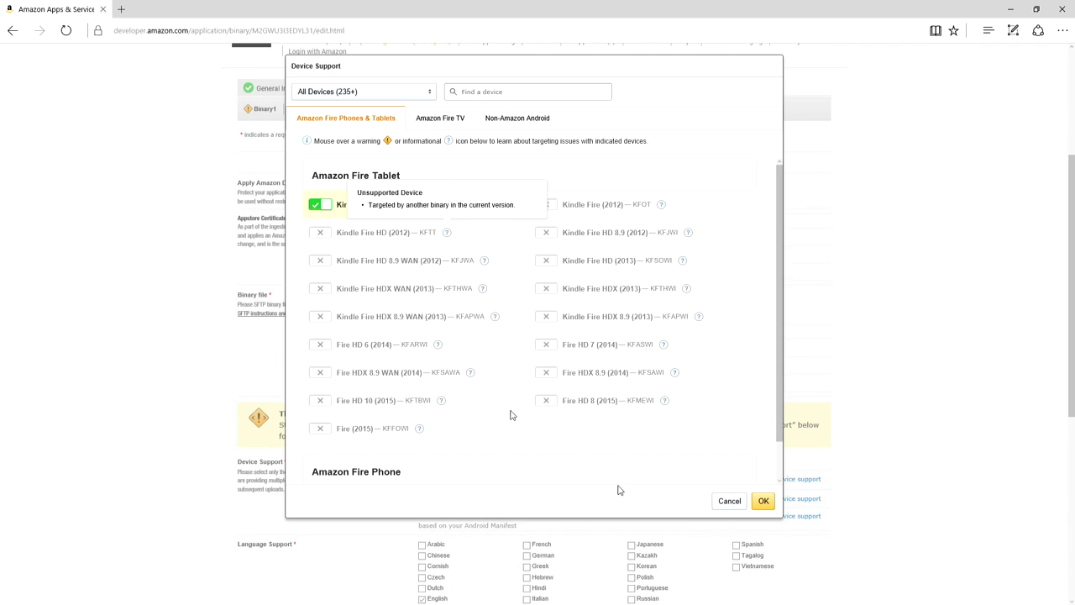
{"action": "left_click", "coordinate": [763, 502]}
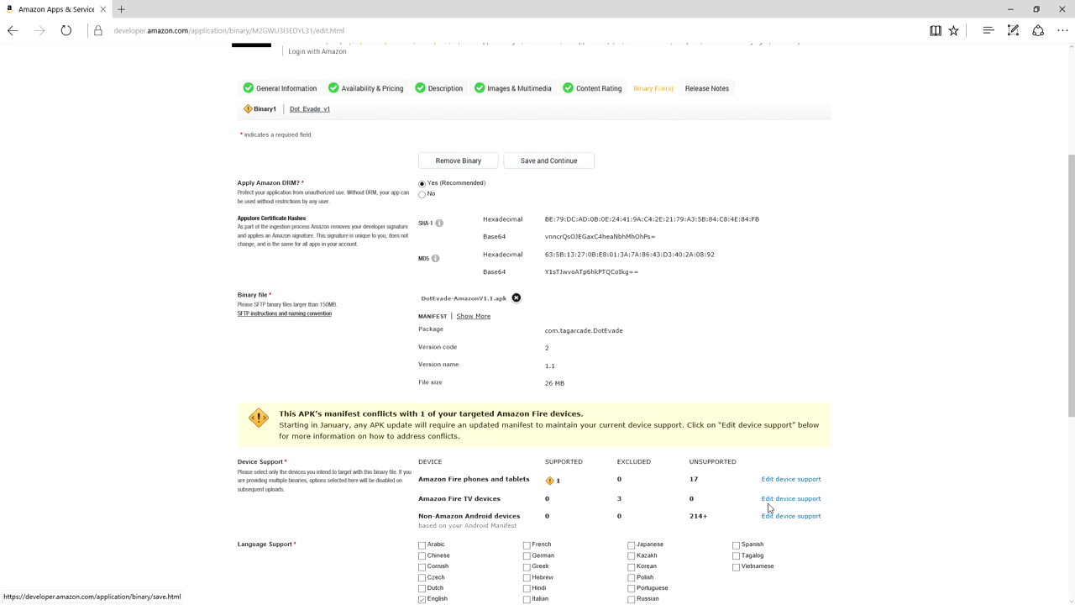
Disable device support for every Amazon Fire tablet and the Fire Phone in the Dot_Evade_v1 binary.
{"action": "left_click", "coordinate": [312, 110]}
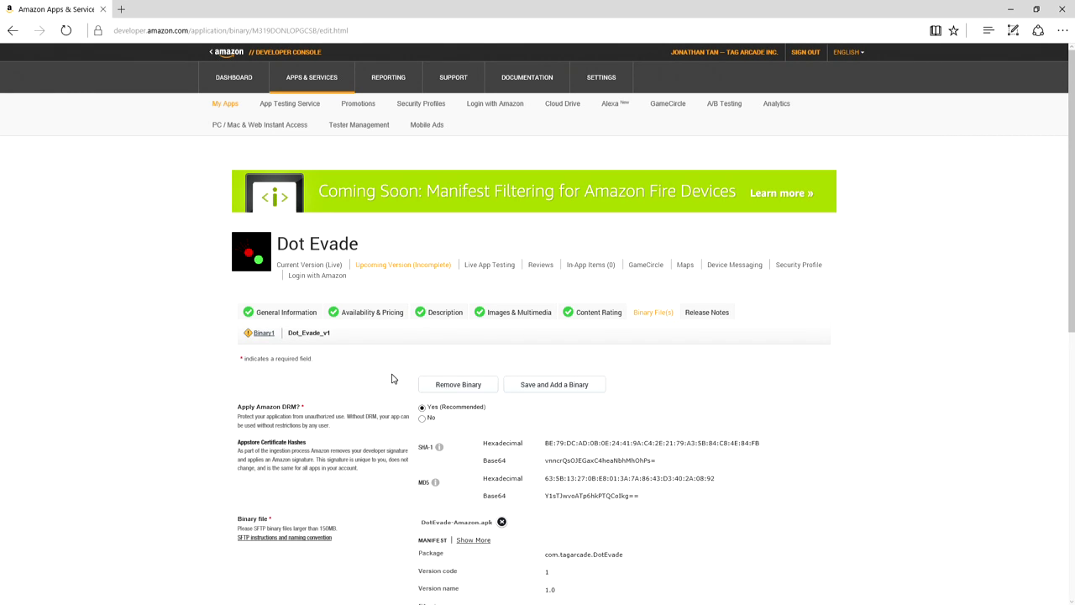
{"action": "scroll", "coordinate": [390, 378], "scroll_direction": "down", "scroll_amount": 2}
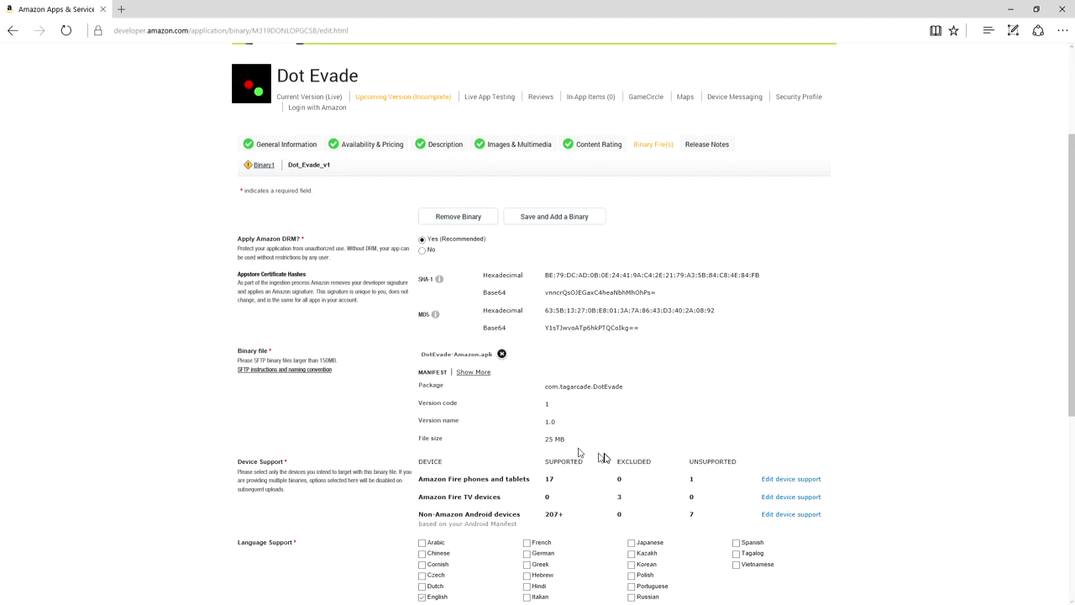
{"action": "left_click", "coordinate": [781, 485]}
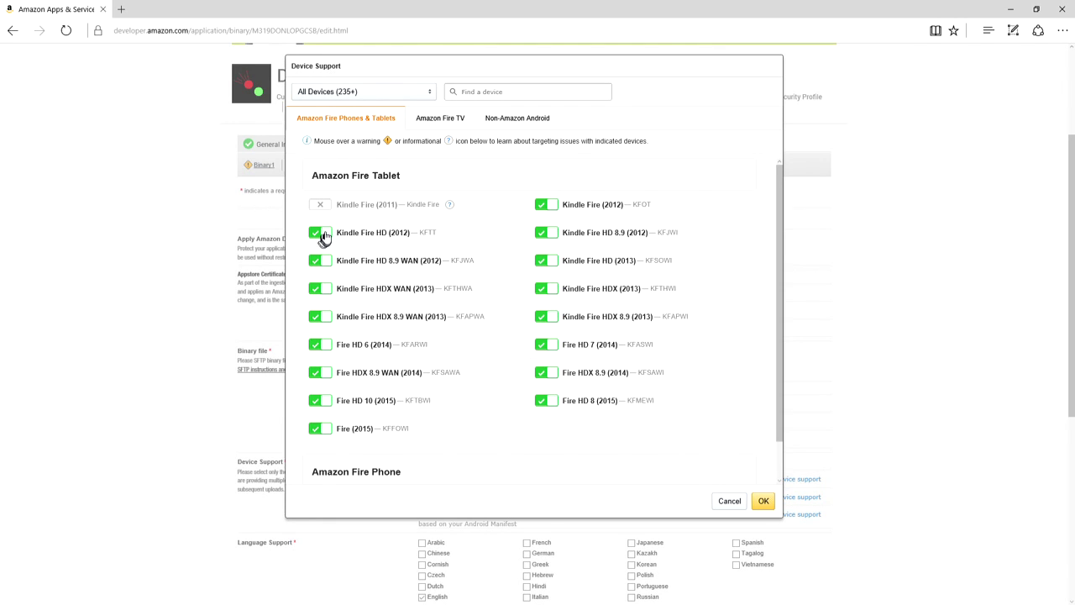
{"action": "left_click", "coordinate": [320, 233]}
{"action": "left_click", "coordinate": [320, 261]}
{"action": "left_click", "coordinate": [323, 295]}
{"action": "left_click", "coordinate": [321, 317]}
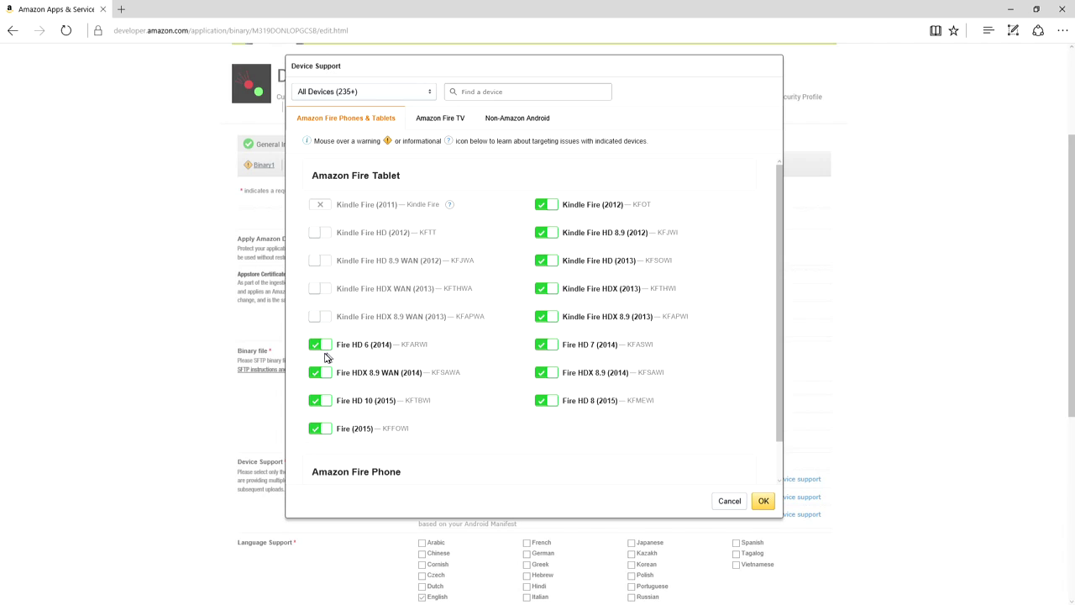
{"action": "left_click", "coordinate": [321, 346]}
{"action": "left_click", "coordinate": [321, 374]}
{"action": "left_click", "coordinate": [320, 401]}
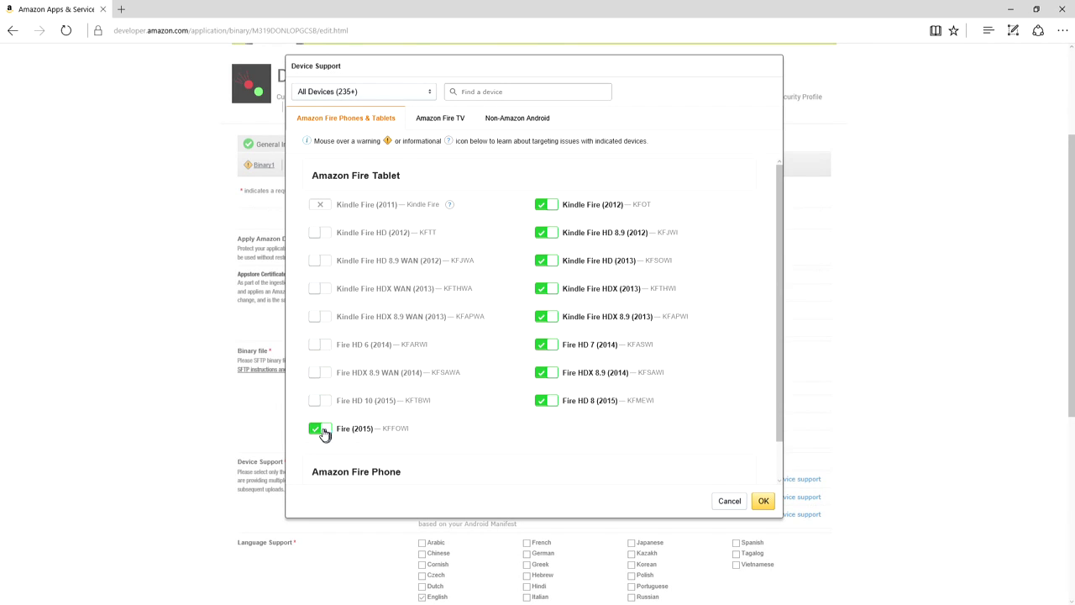
{"action": "left_click", "coordinate": [320, 429]}
{"action": "left_click", "coordinate": [547, 206]}
{"action": "left_click", "coordinate": [546, 234]}
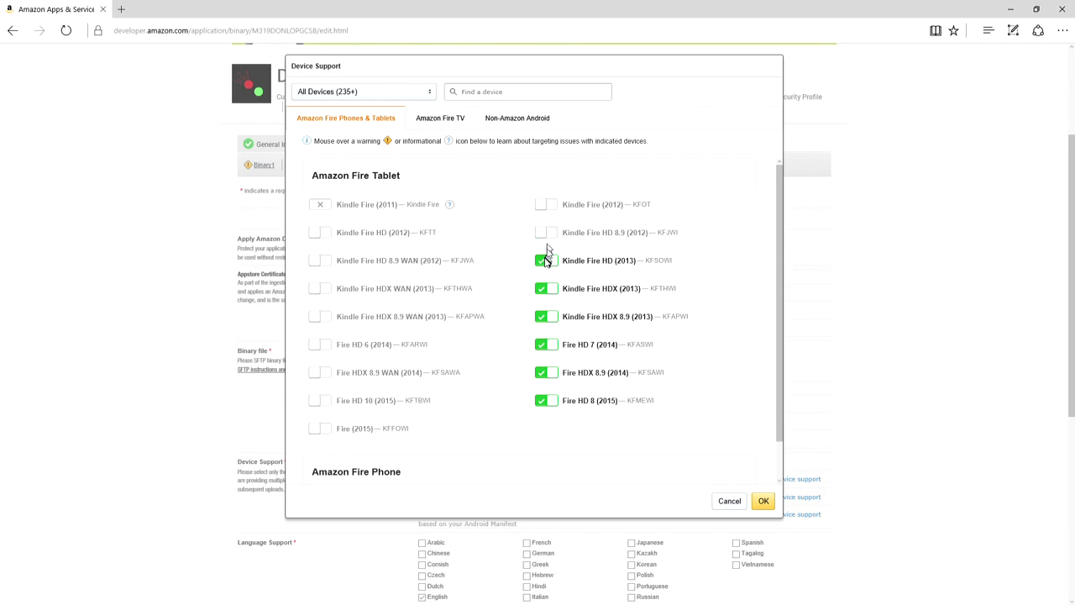
{"action": "left_click", "coordinate": [546, 261]}
{"action": "left_click", "coordinate": [544, 289]}
{"action": "left_click", "coordinate": [545, 318]}
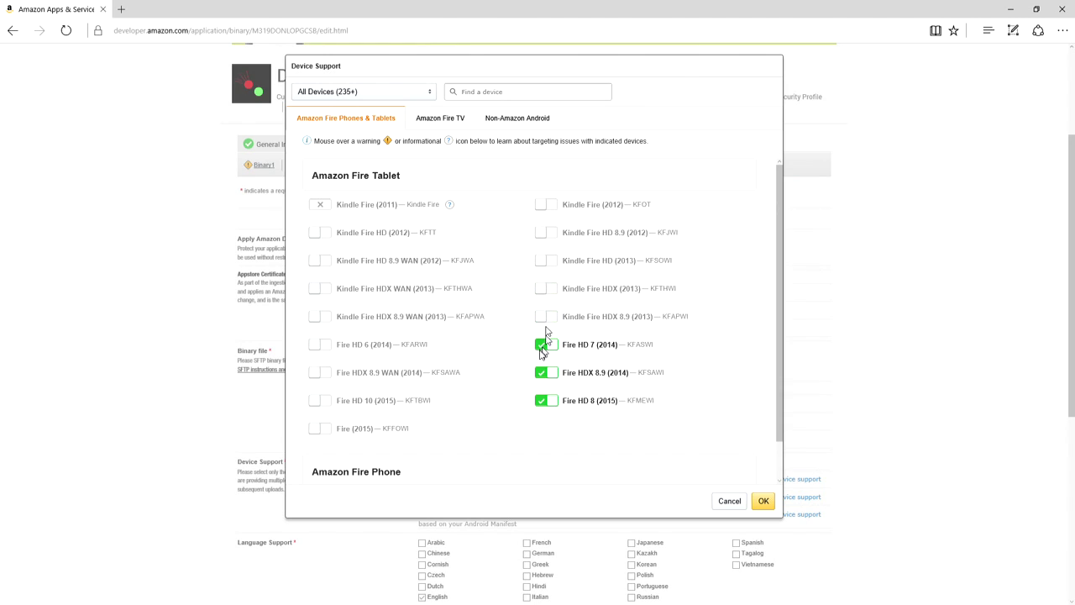
{"action": "left_click", "coordinate": [546, 345]}
{"action": "left_click", "coordinate": [547, 374]}
{"action": "left_click", "coordinate": [546, 402]}
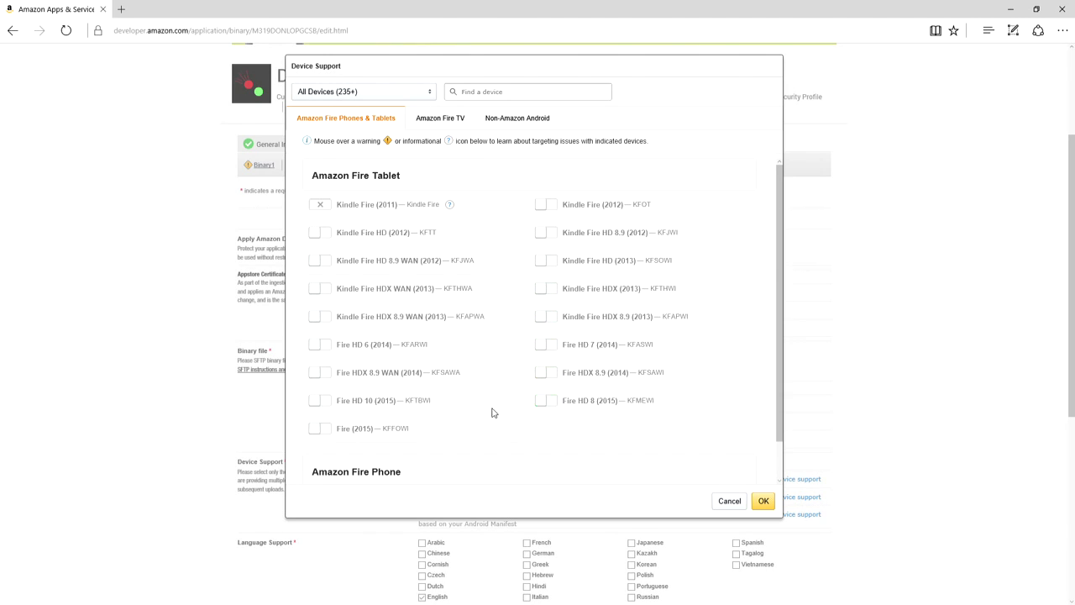
{"action": "scroll", "coordinate": [492, 413], "scroll_direction": "down", "scroll_amount": 3}
{"action": "left_click", "coordinate": [319, 375]}
{"action": "left_click", "coordinate": [764, 416]}
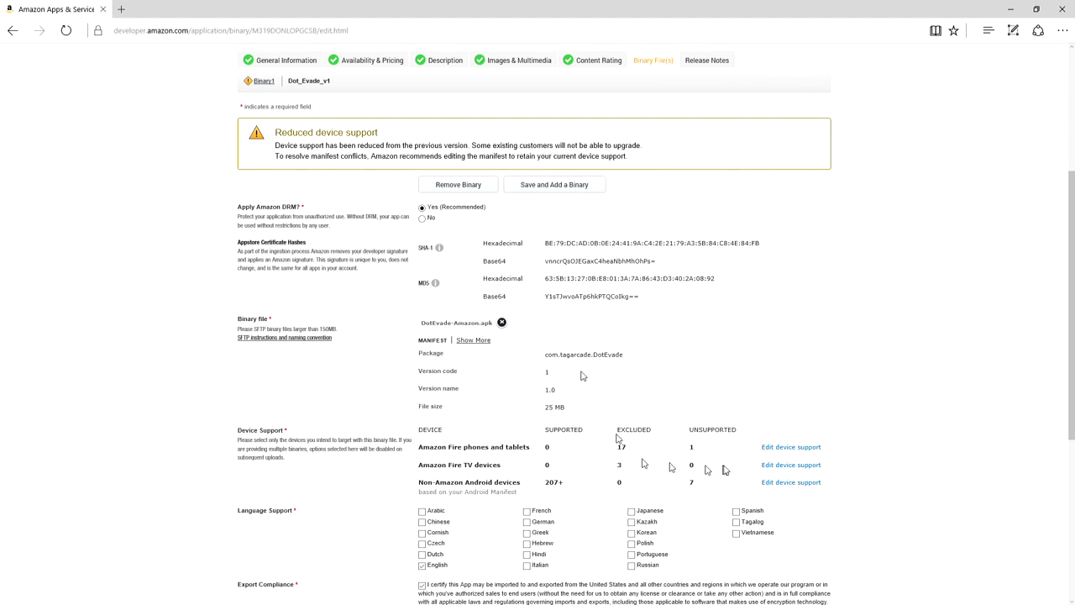
Disable all non-Amazon devices for the Dot_Evade_v1 binary and try to save it.
{"action": "left_click", "coordinate": [790, 484]}
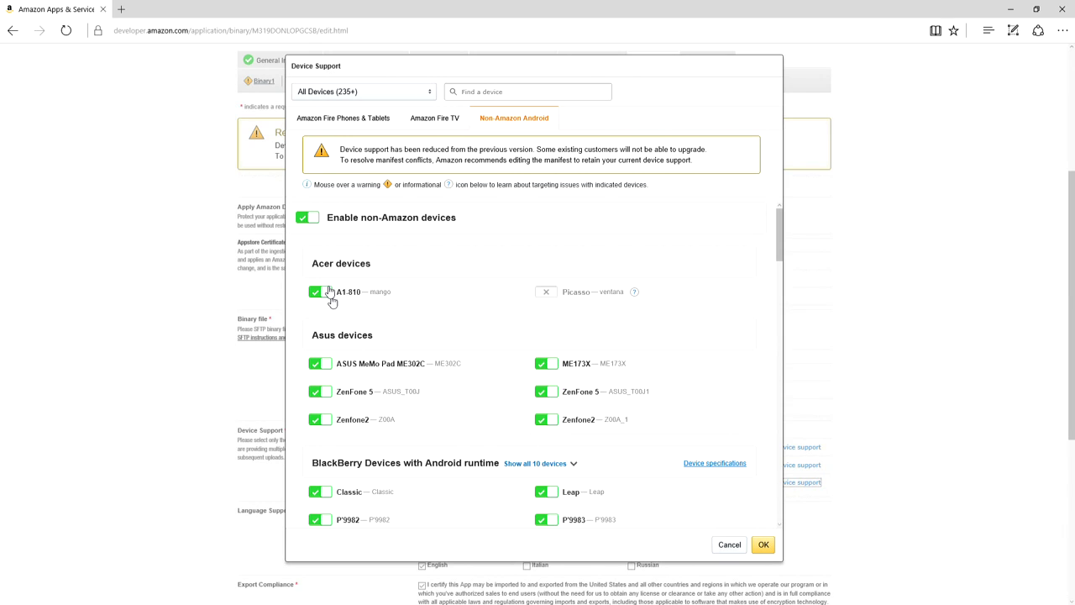
{"action": "left_click", "coordinate": [308, 217]}
{"action": "left_click", "coordinate": [771, 545]}
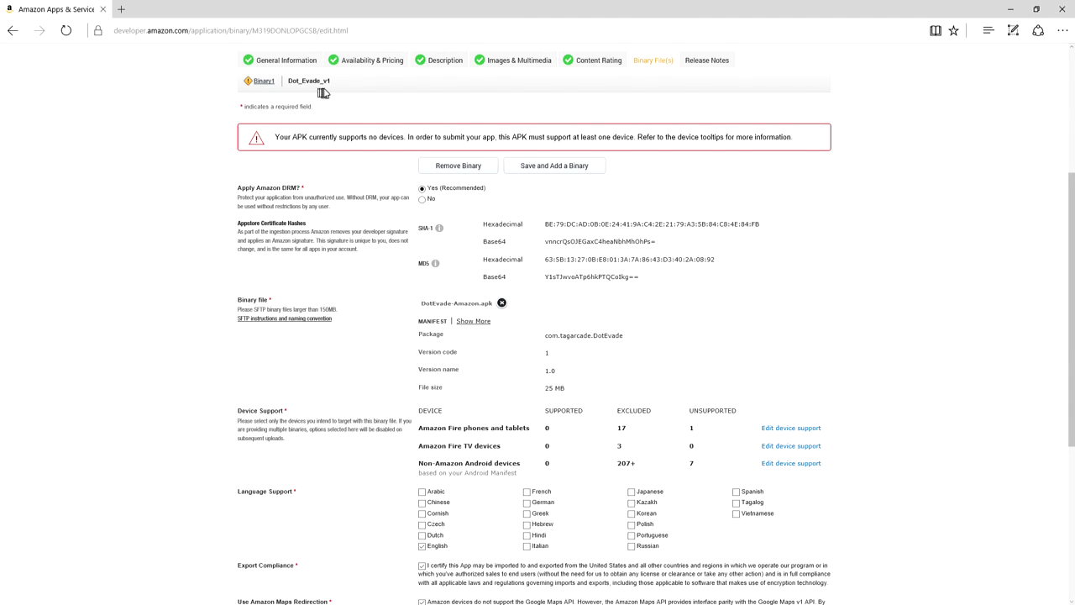
{"action": "left_click", "coordinate": [545, 168]}
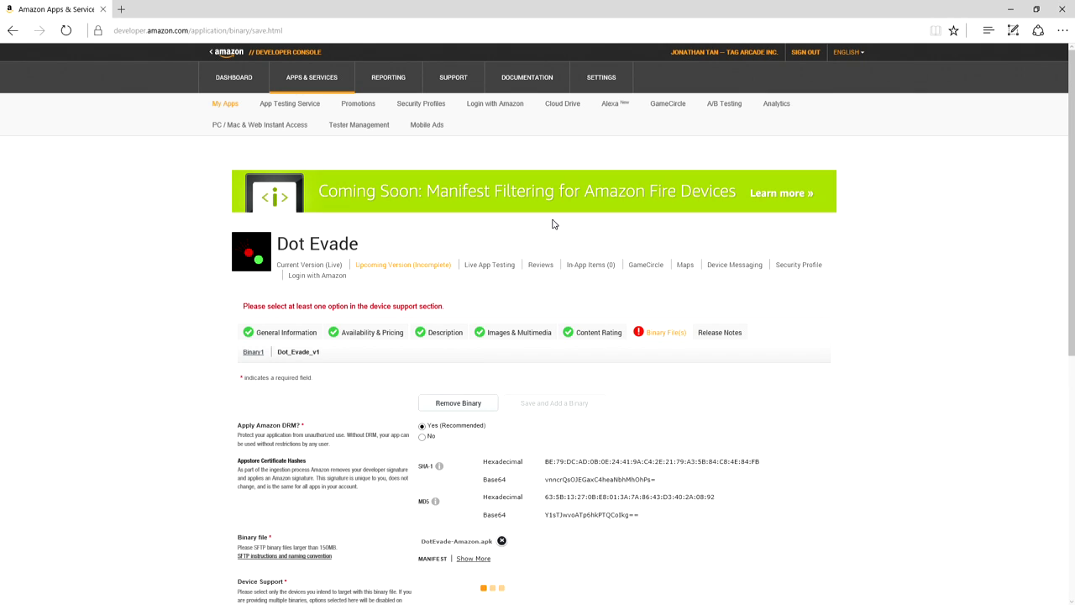
Remove the Dot_Evade_v1 binary from the upcoming version and confirm the removal.
{"action": "scroll", "coordinate": [537, 303], "scroll_direction": "down", "scroll_amount": 4}
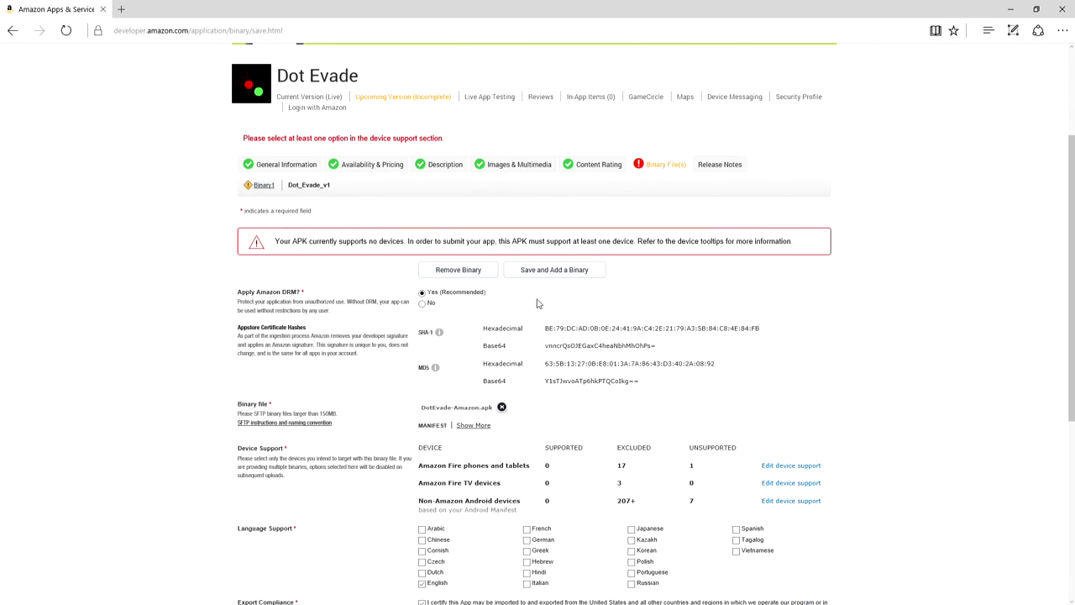
{"action": "scroll", "coordinate": [537, 303], "scroll_direction": "up", "scroll_amount": 2}
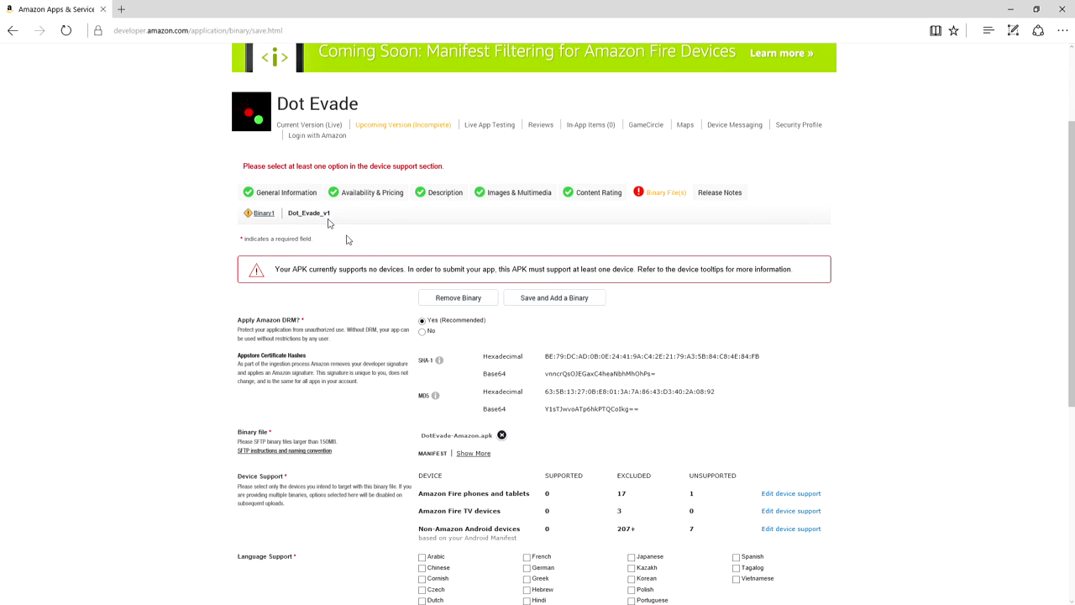
{"action": "left_click", "coordinate": [472, 299]}
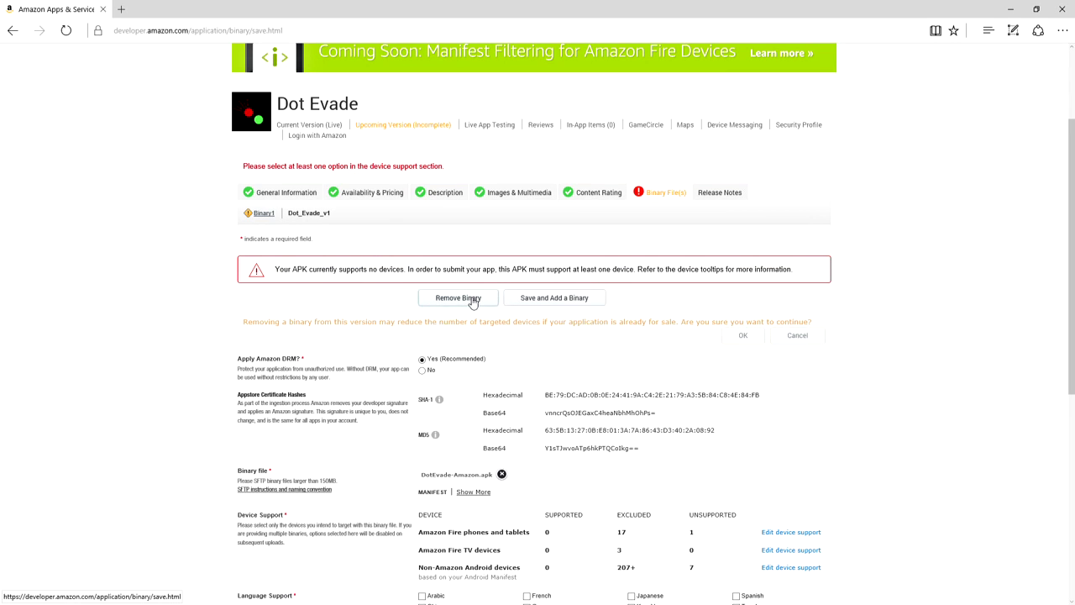
{"action": "left_click", "coordinate": [743, 337]}
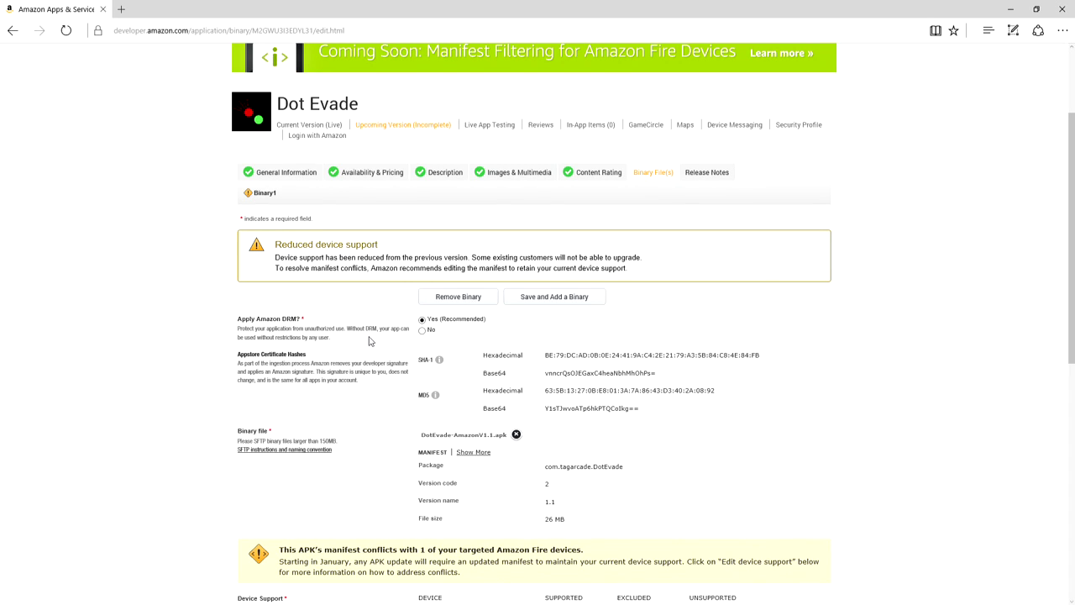
Review the Amazon Fire phones and tablets device support for Binary1 without changing it.
{"action": "scroll", "coordinate": [369, 340], "scroll_direction": "down", "scroll_amount": 3}
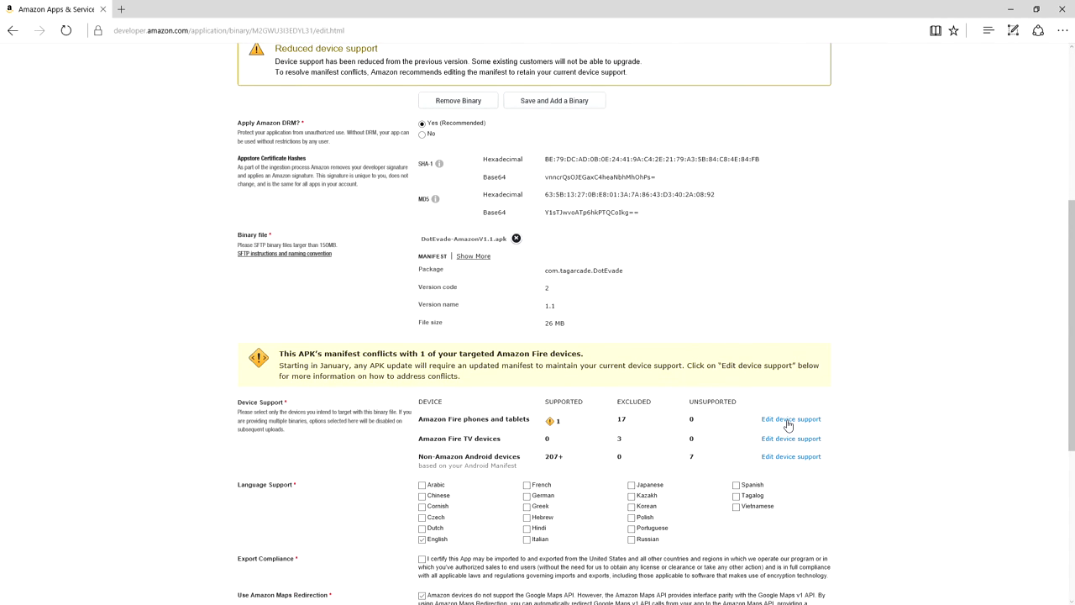
{"action": "left_click", "coordinate": [788, 419]}
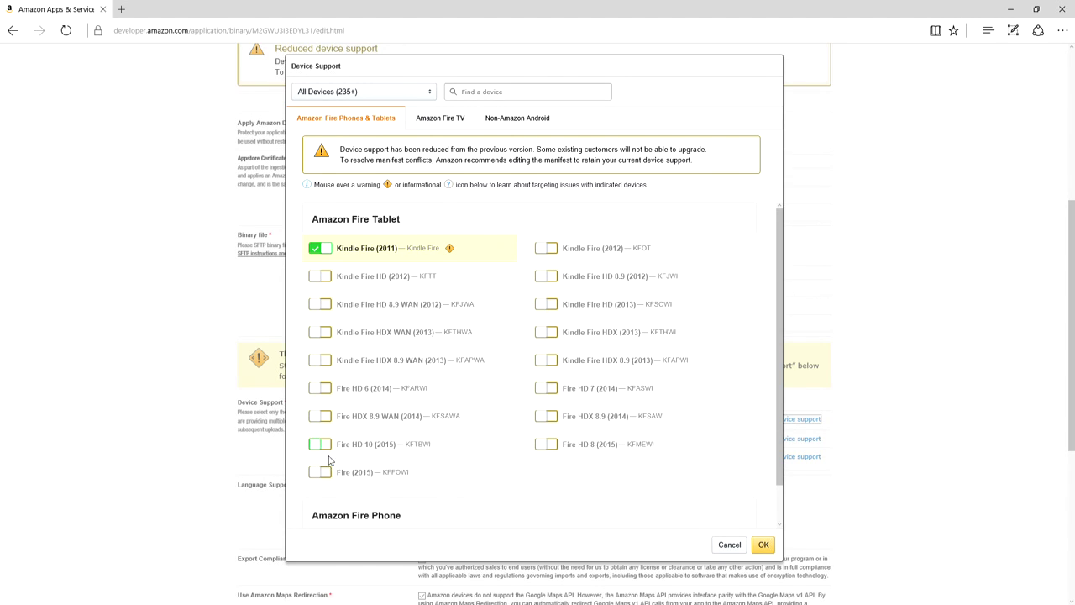
{"action": "scroll", "coordinate": [336, 470], "scroll_direction": "down", "scroll_amount": 2}
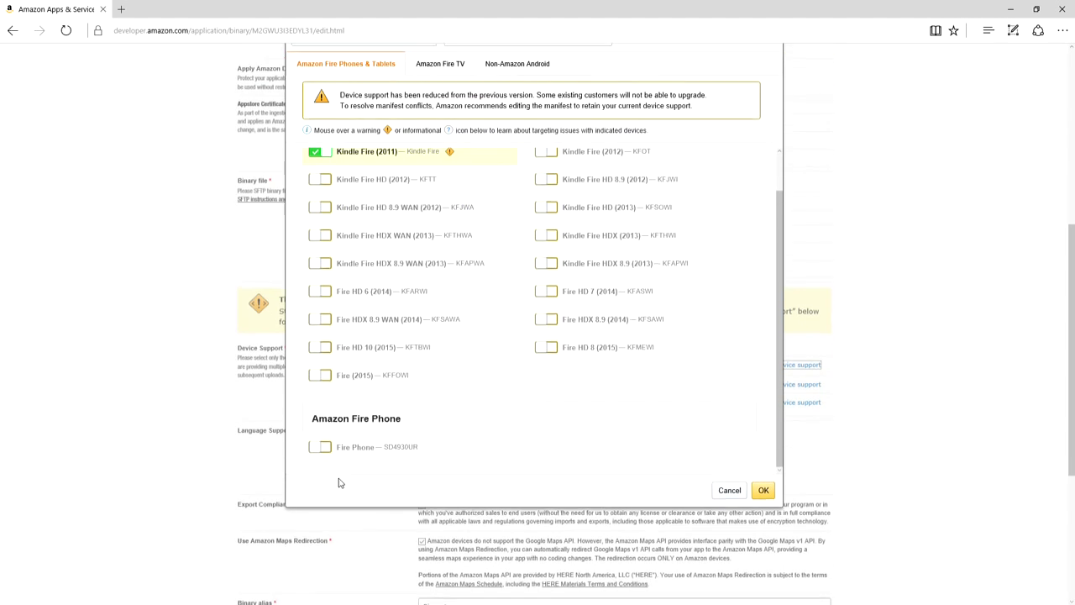
{"action": "left_click", "coordinate": [727, 492]}
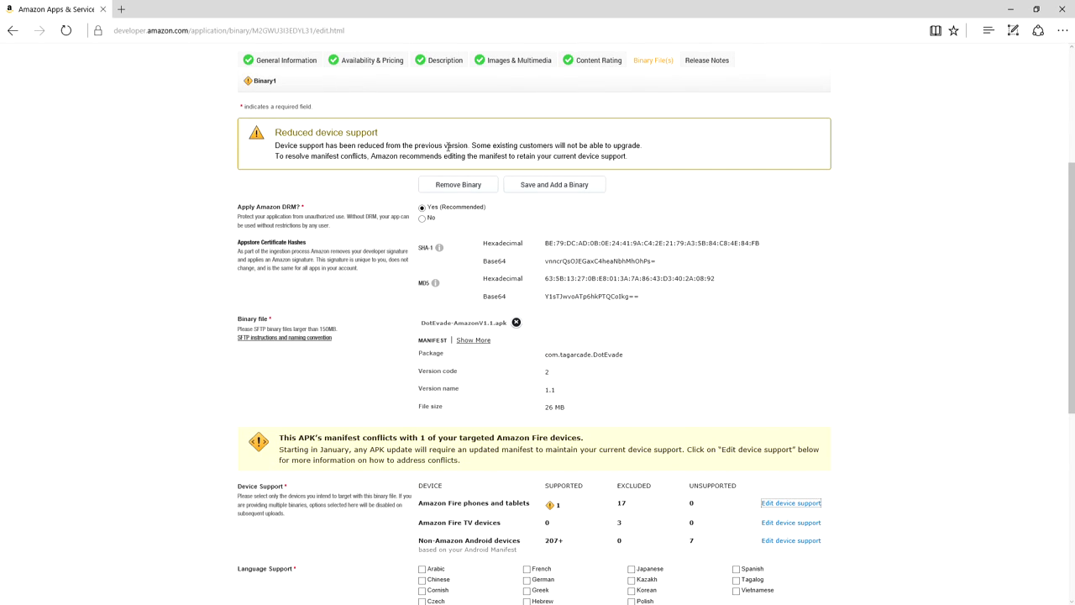
Remove Binary1 from the upcoming version and confirm the removal.
{"action": "left_click", "coordinate": [461, 190]}
{"action": "left_click", "coordinate": [739, 224]}
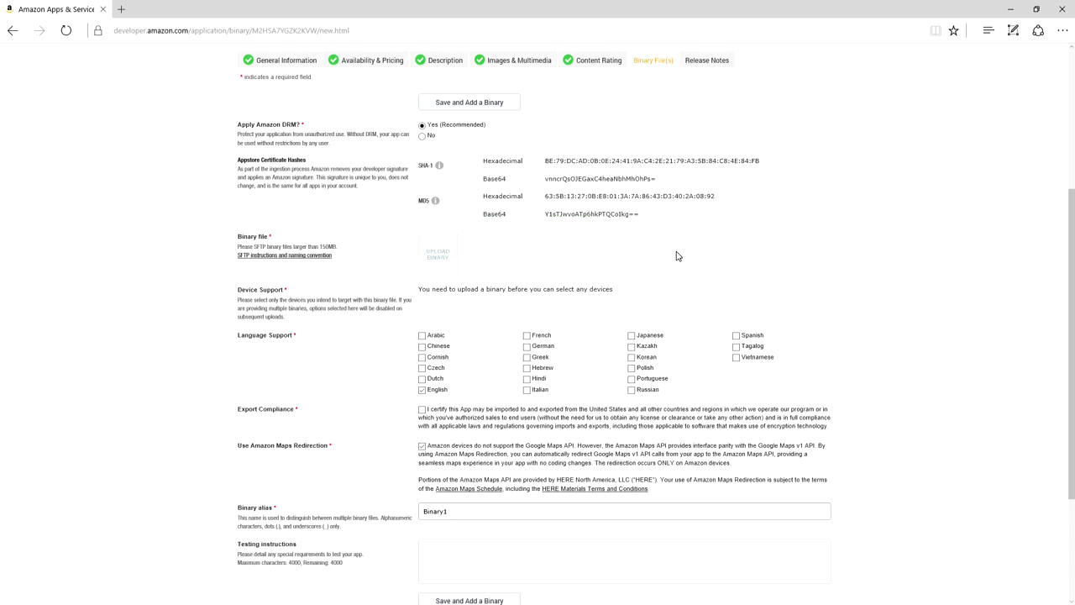
{"action": "scroll", "coordinate": [678, 255], "scroll_direction": "up", "scroll_amount": 3}
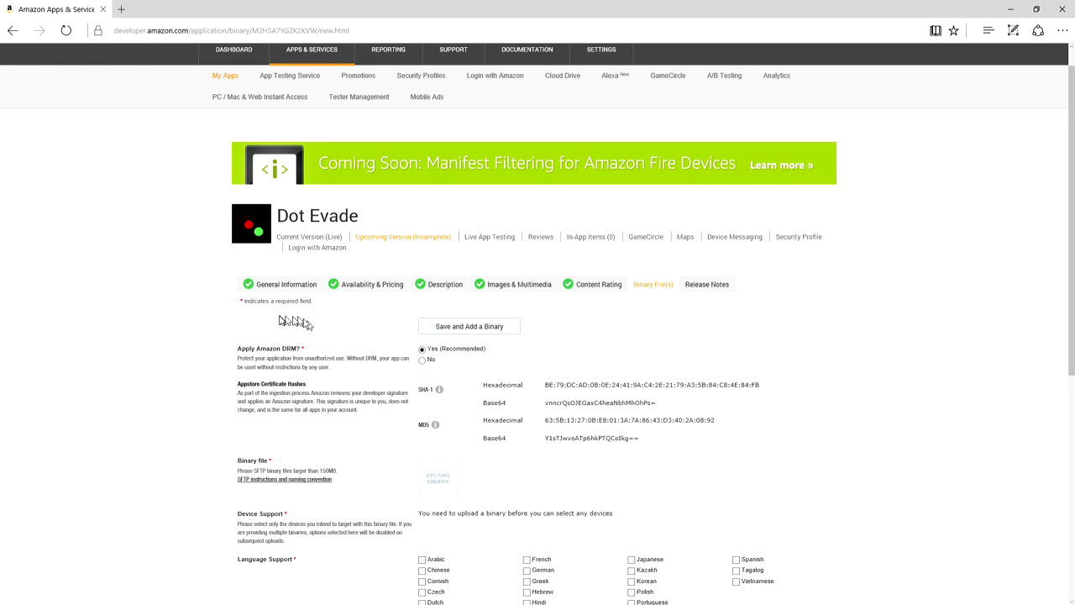
Upload DotEvade-AmazonV1.1.apk from the Desktop as the new binary file.
{"action": "scroll", "coordinate": [456, 366], "scroll_direction": "down", "scroll_amount": 1}
{"action": "scroll", "coordinate": [456, 366], "scroll_direction": "down", "scroll_amount": 2}
{"action": "left_click", "coordinate": [436, 340]}
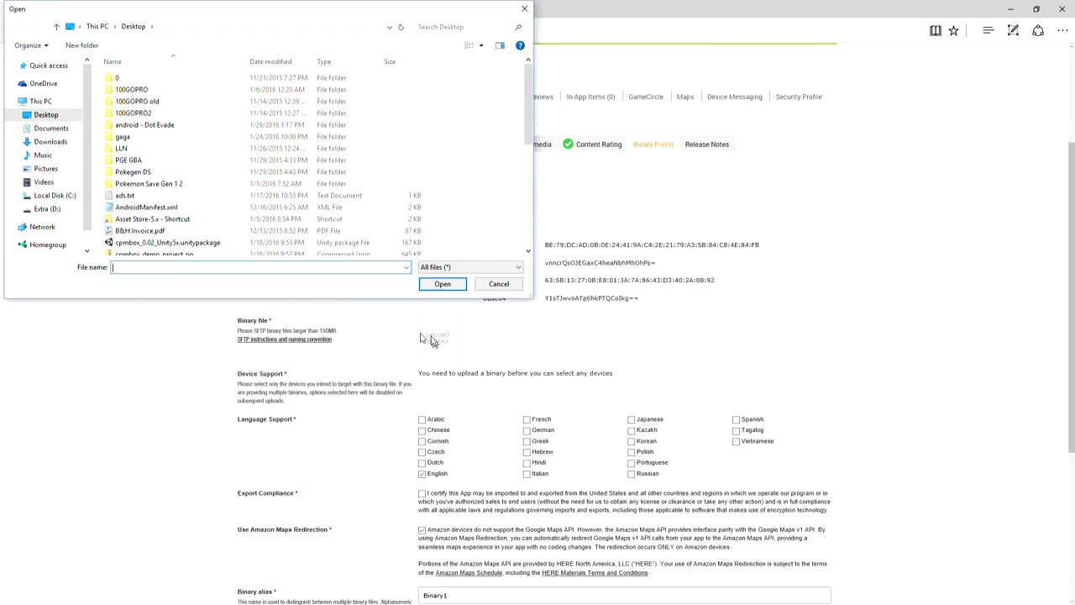
{"action": "scroll", "coordinate": [251, 232], "scroll_direction": "down", "scroll_amount": 1}
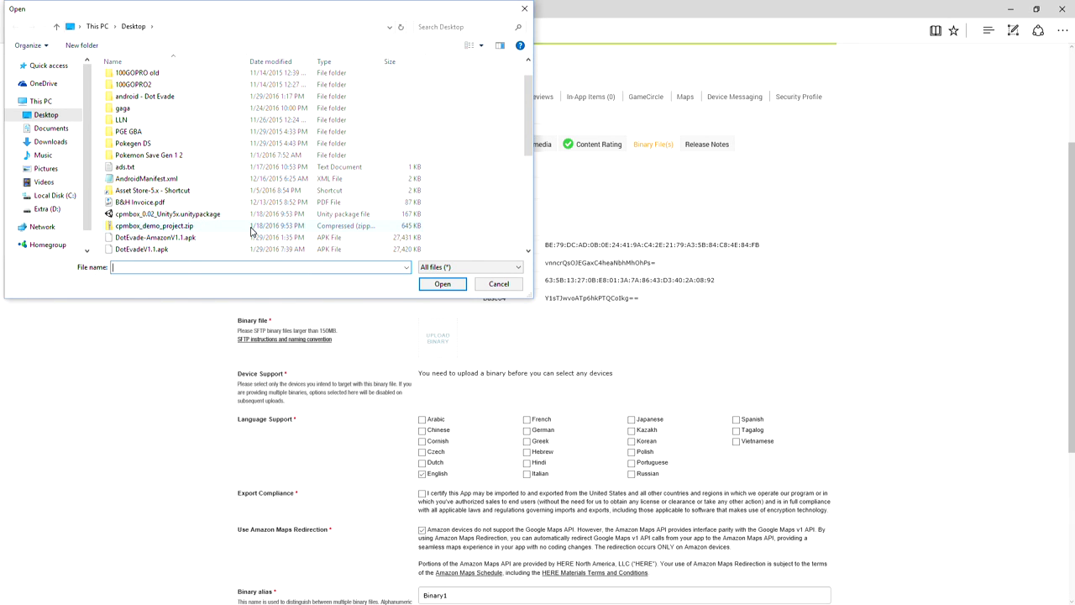
{"action": "scroll", "coordinate": [251, 232], "scroll_direction": "down", "scroll_amount": 3}
{"action": "left_click", "coordinate": [168, 156]}
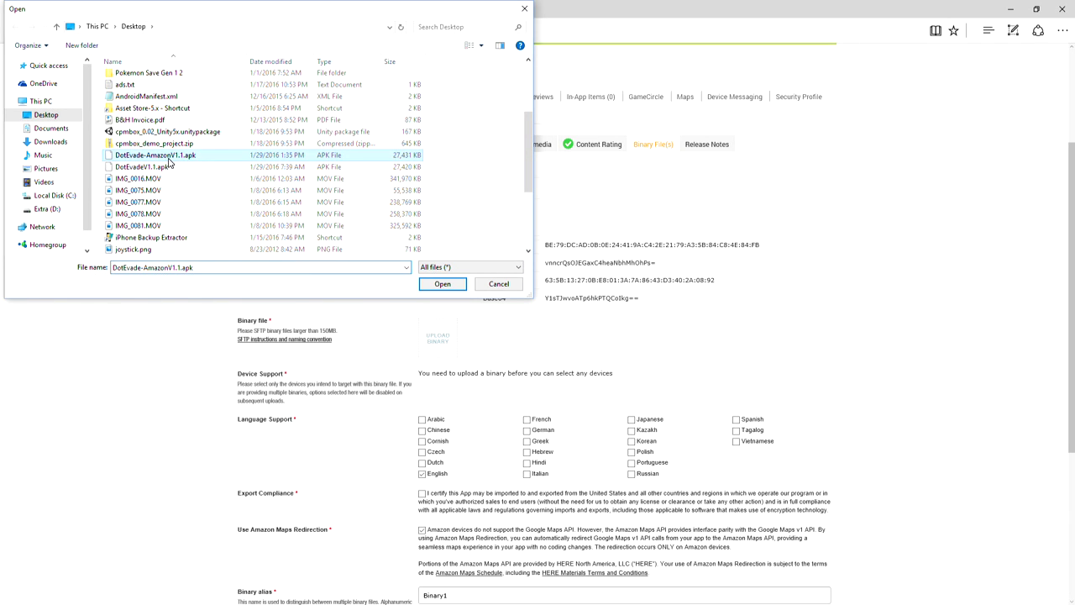
{"action": "left_click", "coordinate": [444, 288]}
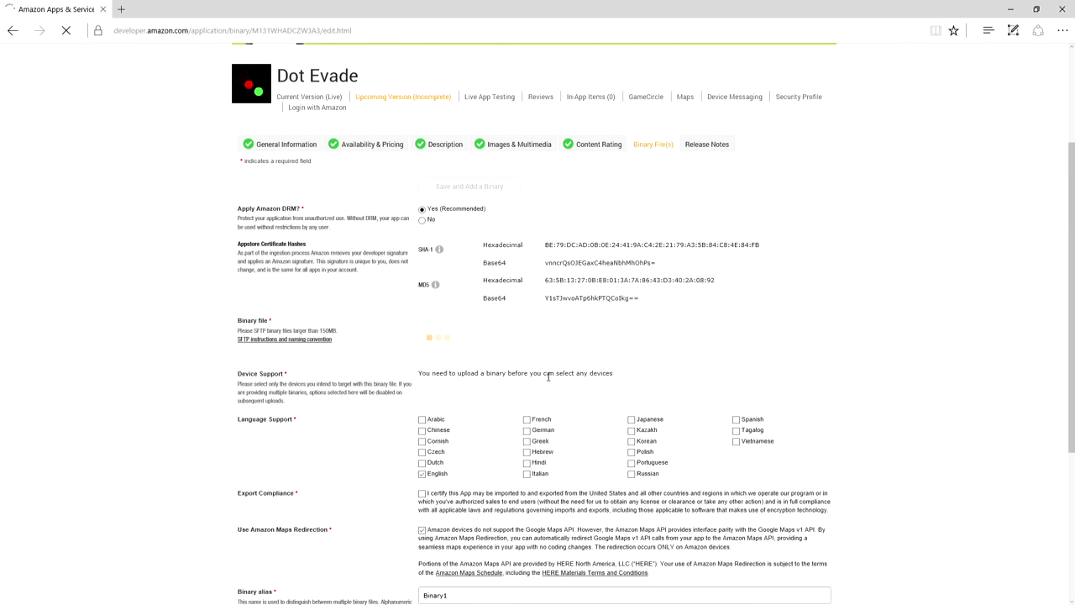
Exclude Kindle Fire (2011) from the uploaded binary's supported Amazon Fire phones and tablets.
{"action": "scroll", "coordinate": [548, 381], "scroll_direction": "down", "scroll_amount": 3}
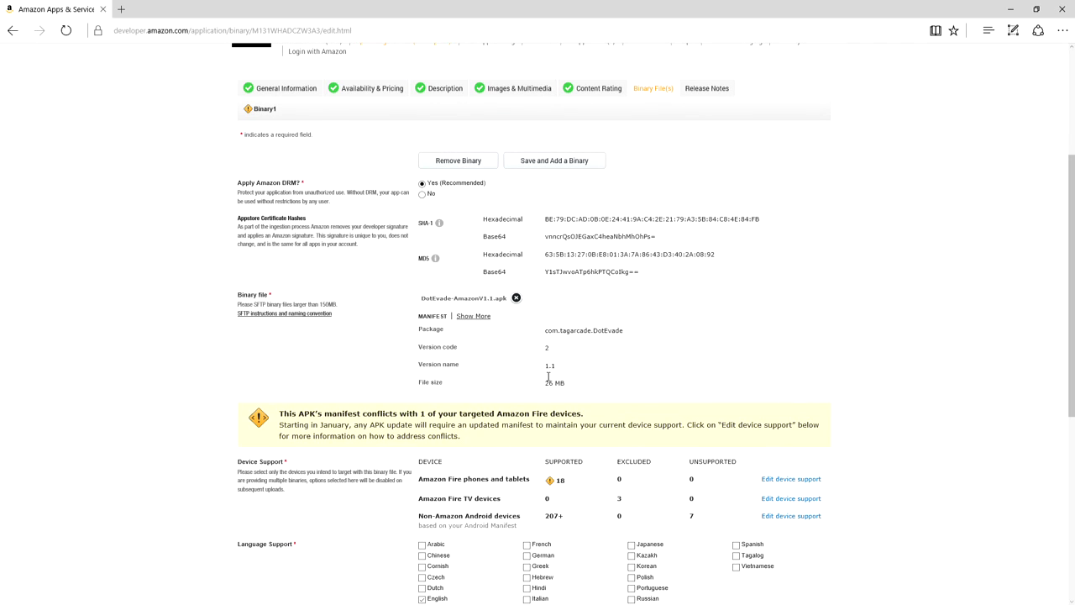
{"action": "scroll", "coordinate": [547, 377], "scroll_direction": "down", "scroll_amount": 1}
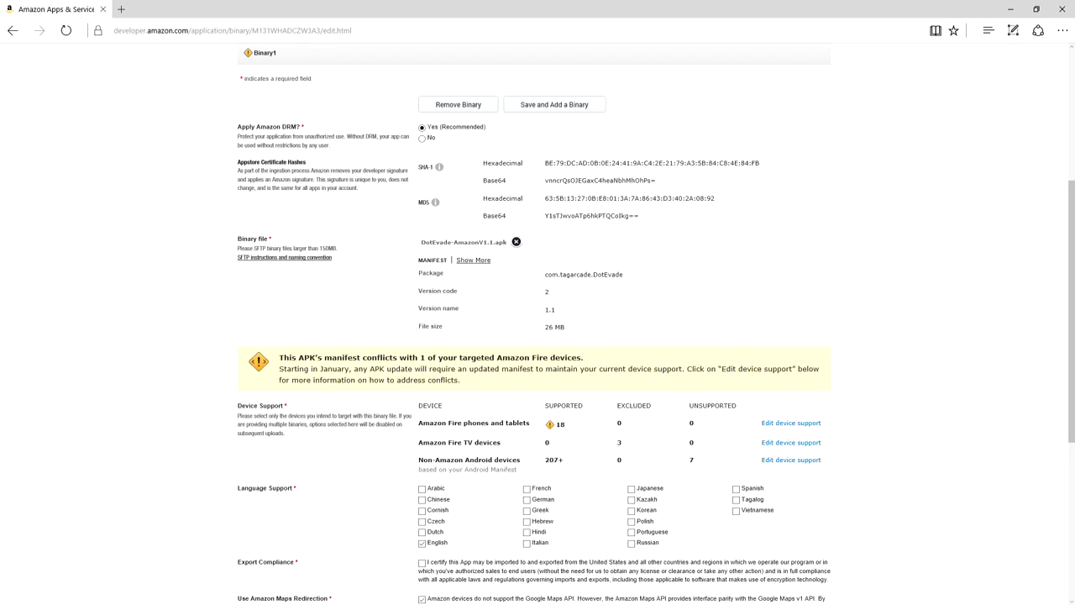
{"action": "left_click", "coordinate": [792, 424]}
{"action": "left_click", "coordinate": [319, 209]}
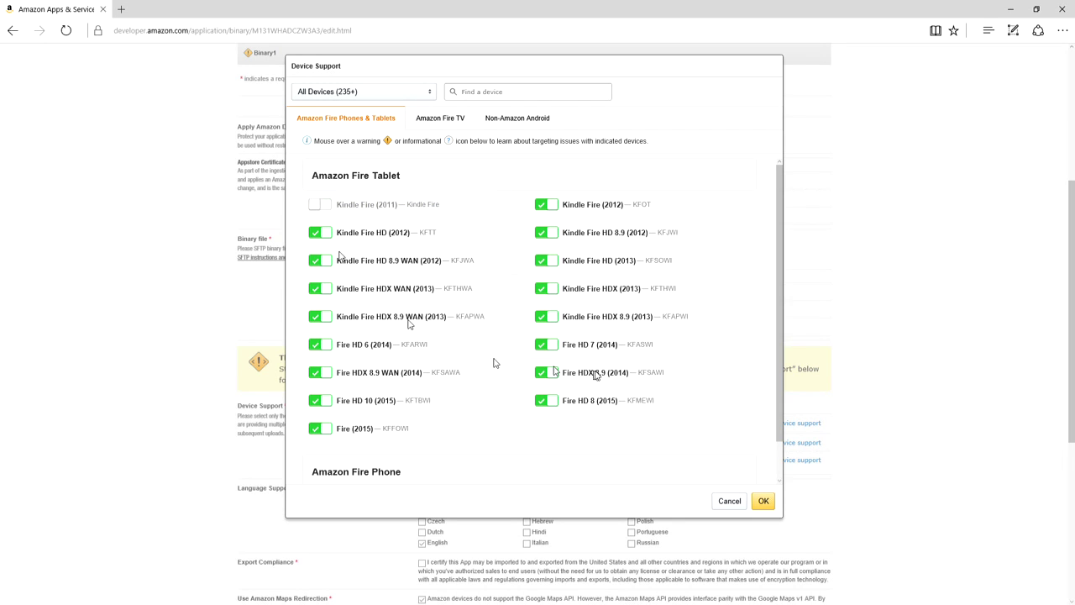
{"action": "left_click", "coordinate": [765, 501]}
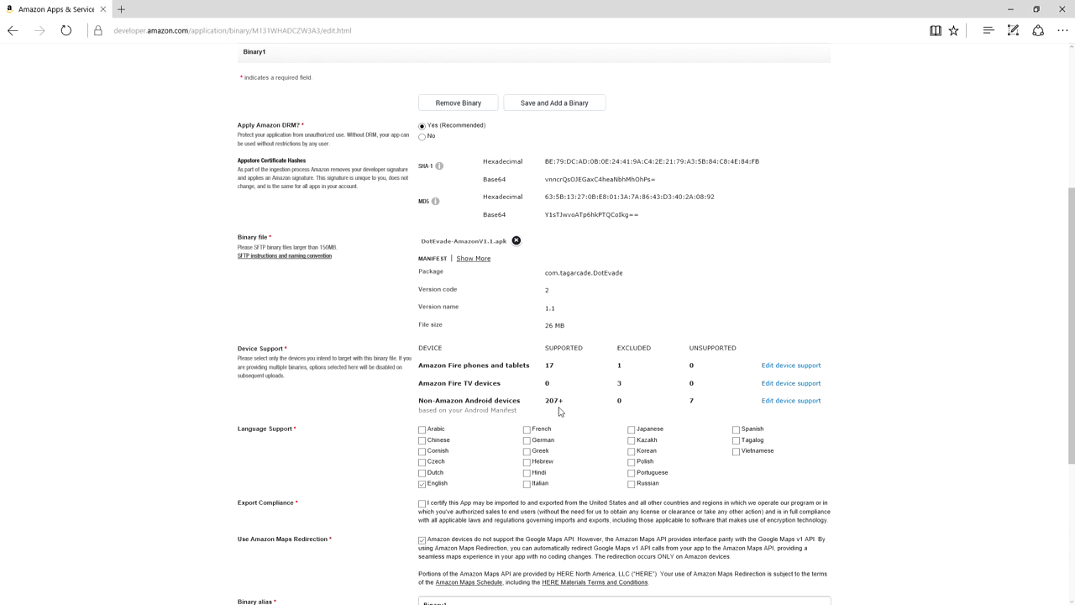
Certify export compliance and save the binary with the alias Dot Evade v1.1.
{"action": "scroll", "coordinate": [559, 412], "scroll_direction": "down", "scroll_amount": 1}
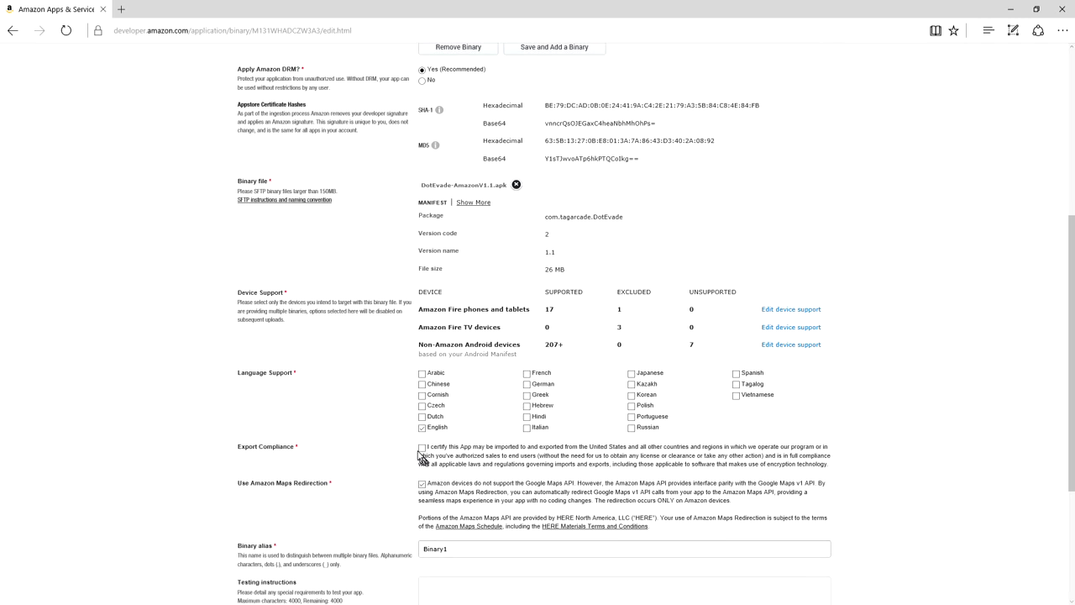
{"action": "scroll", "coordinate": [448, 497], "scroll_direction": "down", "scroll_amount": 1}
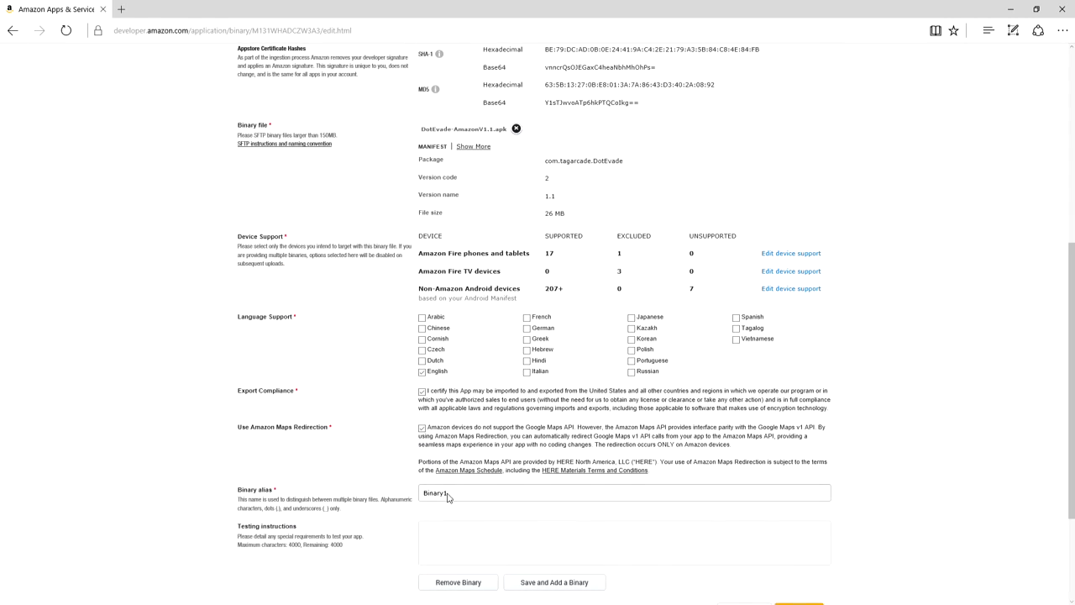
{"action": "double_click", "coordinate": [459, 497]}
{"action": "type", "text": "Dot"}
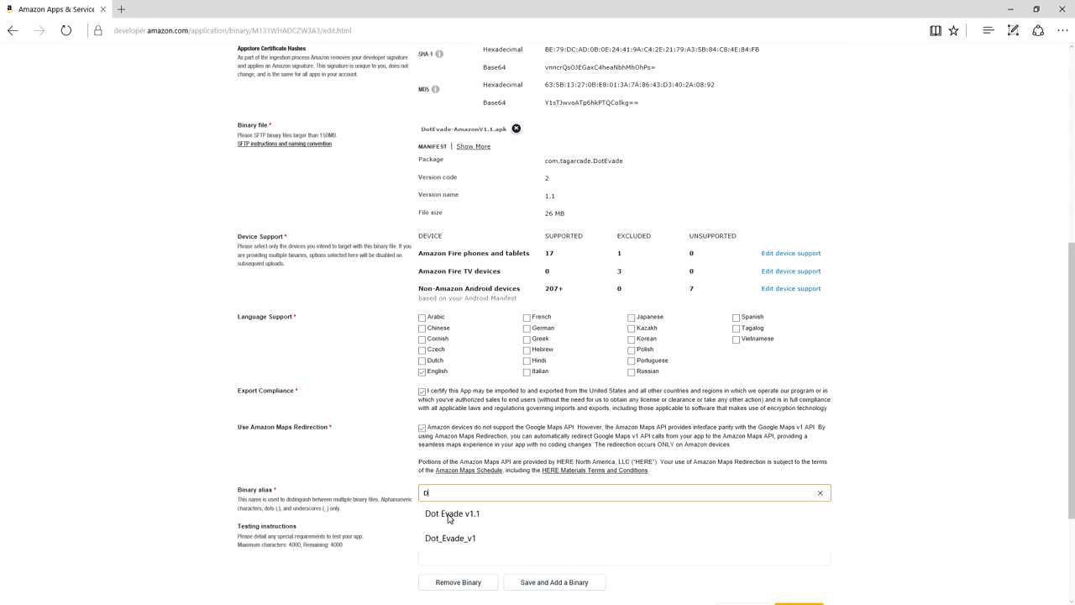
{"action": "left_click", "coordinate": [450, 514]}
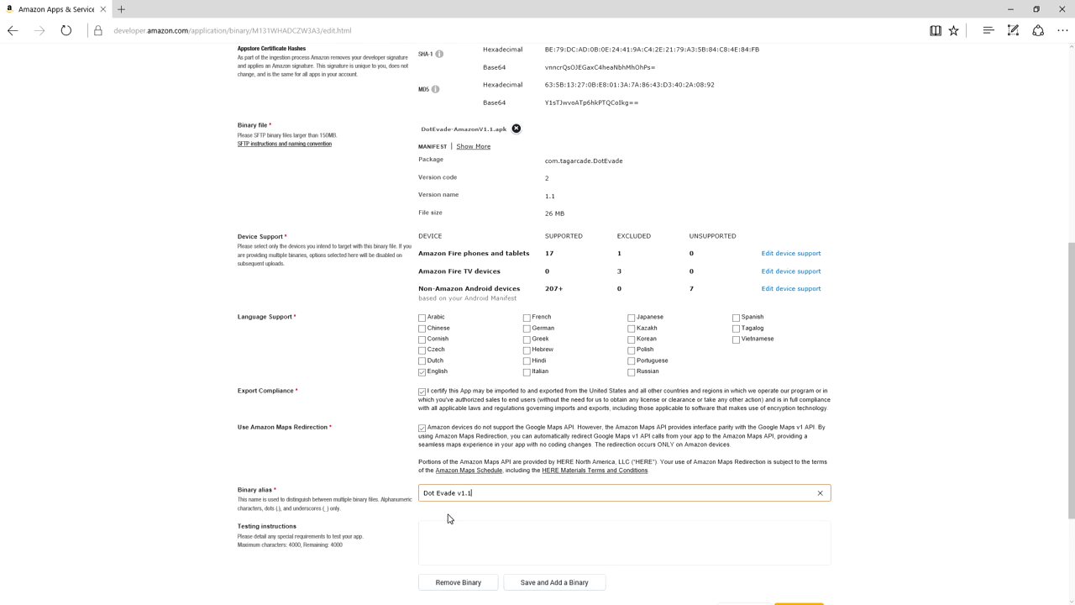
{"action": "scroll", "coordinate": [538, 584], "scroll_direction": "down", "scroll_amount": 3}
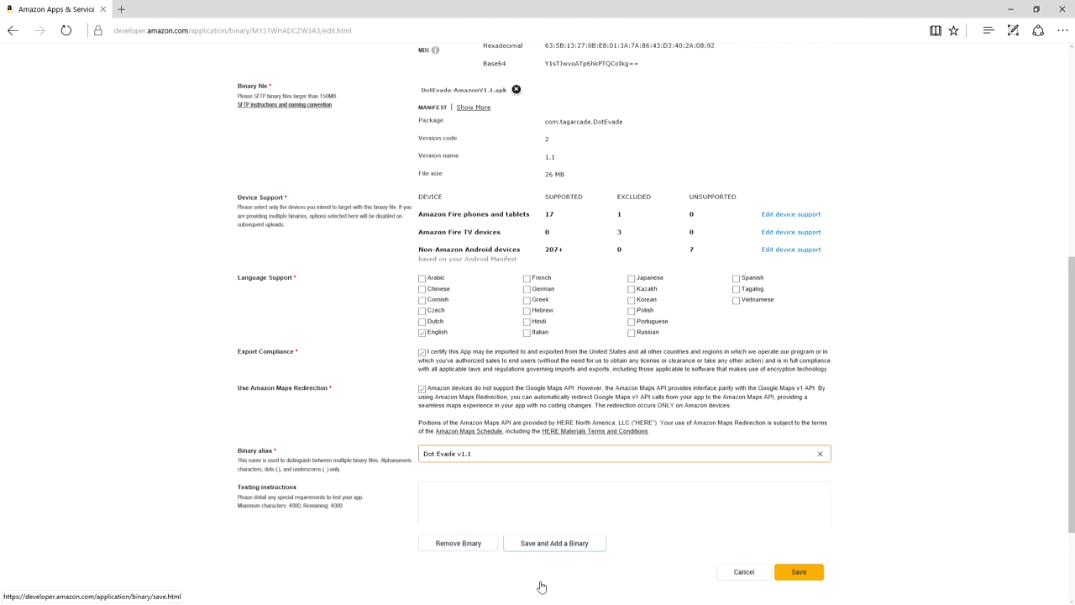
{"action": "left_click", "coordinate": [799, 499]}
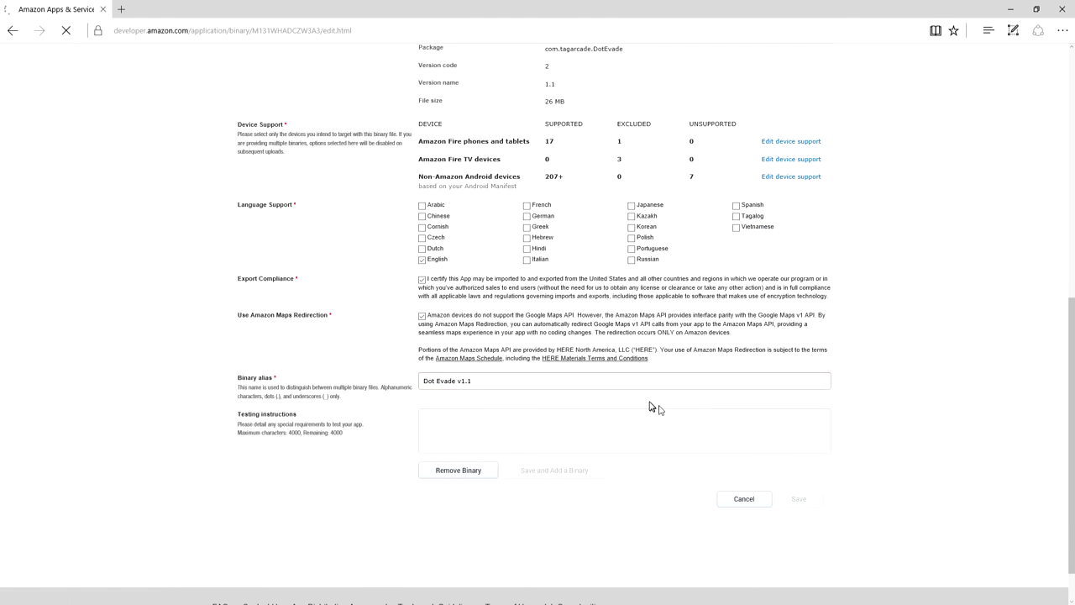